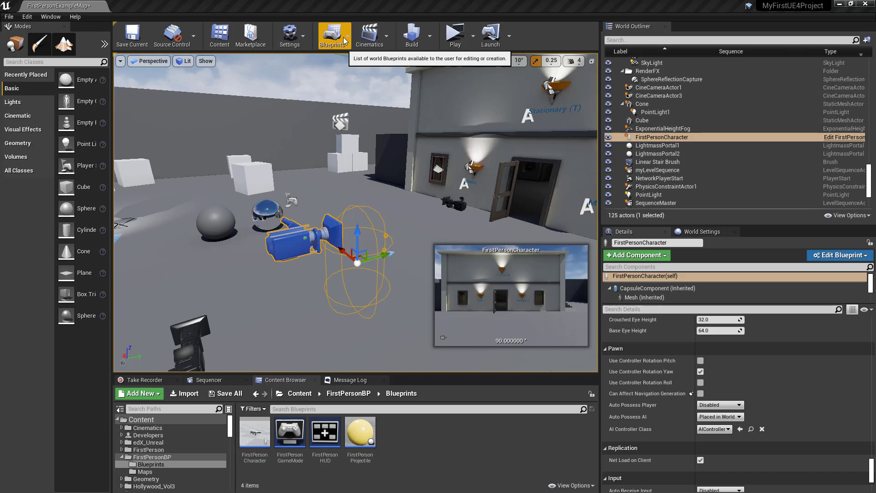
Step: Open the Plugins manager and search 'virtual' to check the VirtualCamera plugin is enabled
click(289, 34)
click(309, 83)
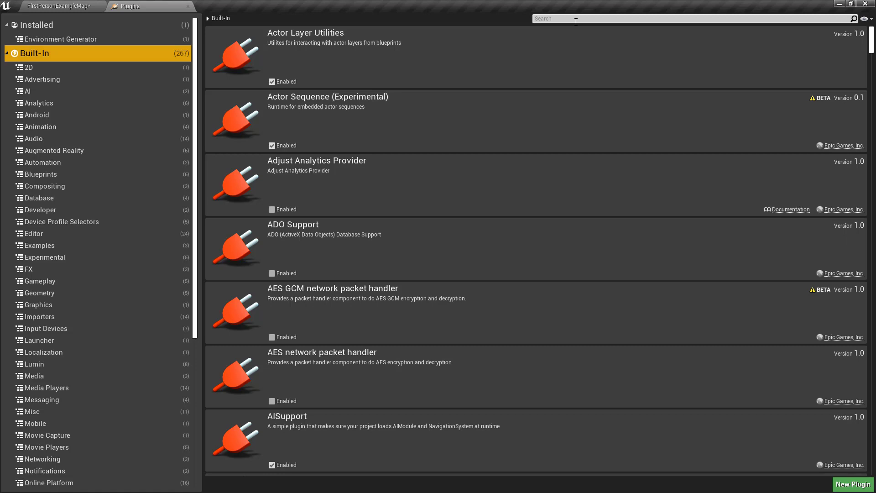
click(575, 21)
text(vi)
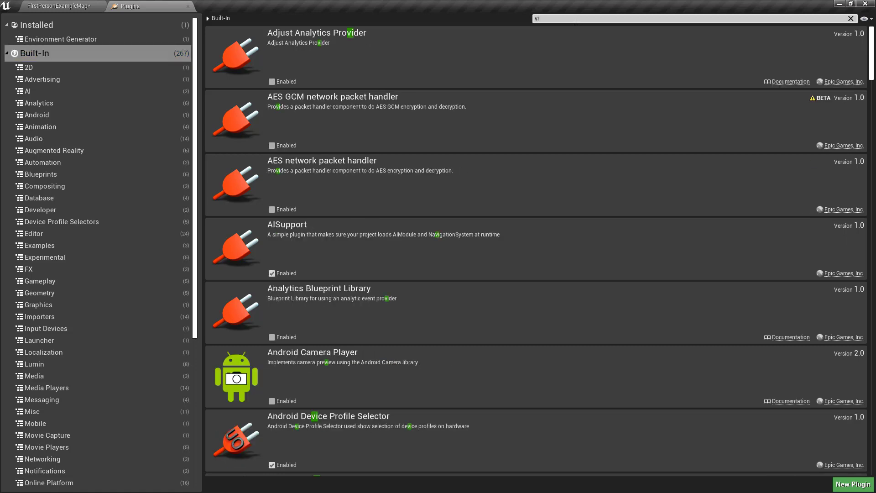
text(rtual)
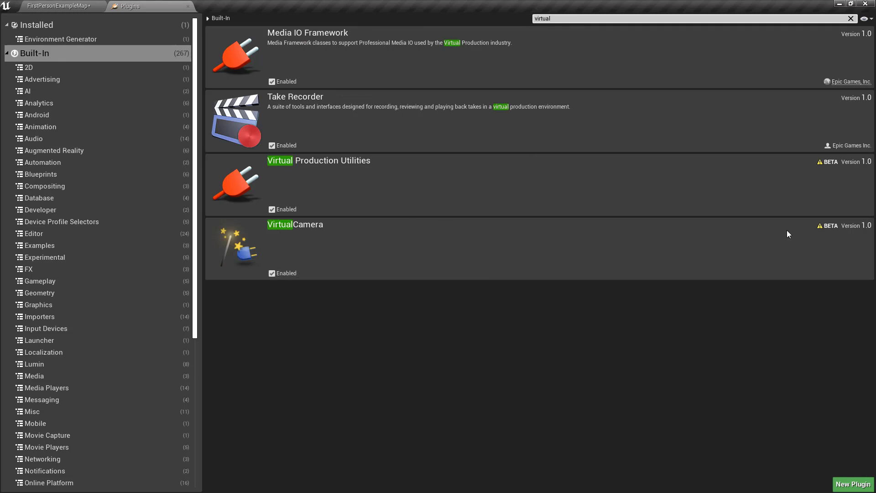
Step: Check RemoteSession, Apple ARKit and BackChannel are enabled, clear the search, and return to FirstPersonExampleMap
key(ctrl+a)
text(remote ses)
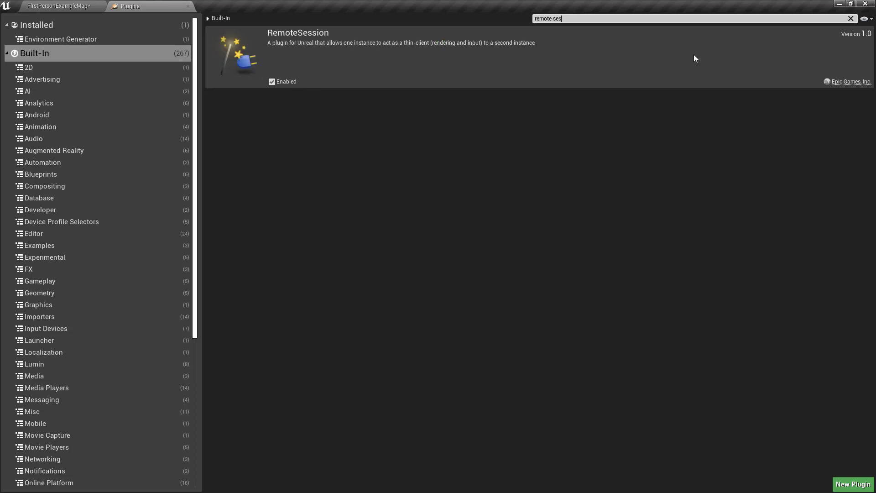
click(565, 18)
text(ar)
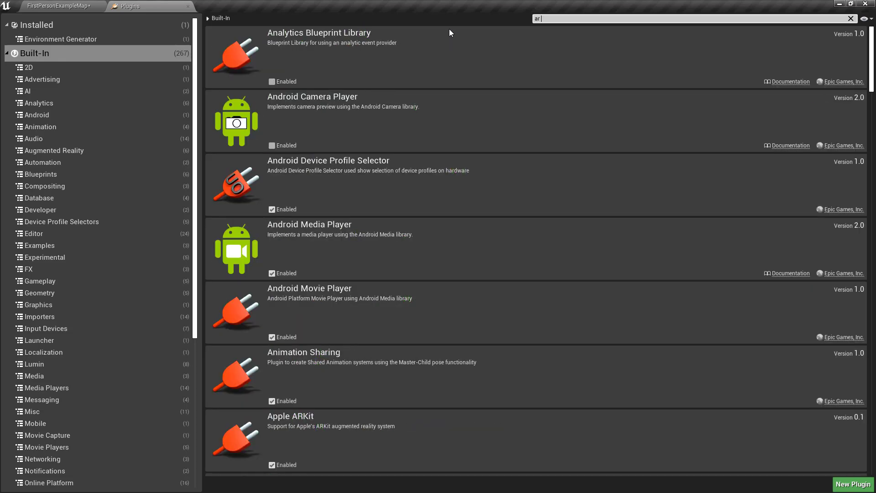
text( k)
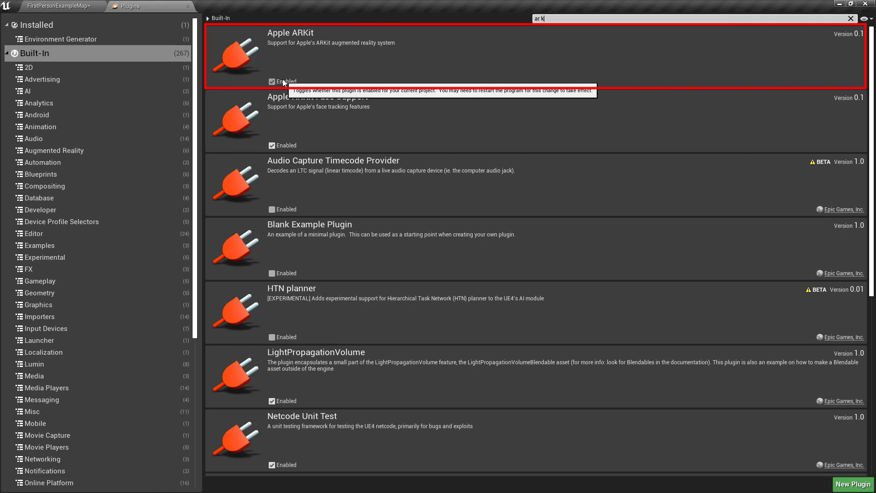
click(604, 19)
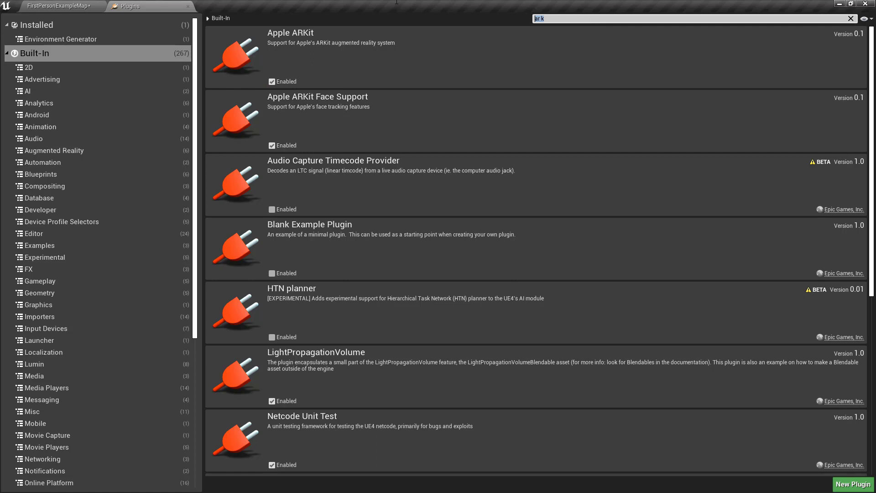
text(virtual)
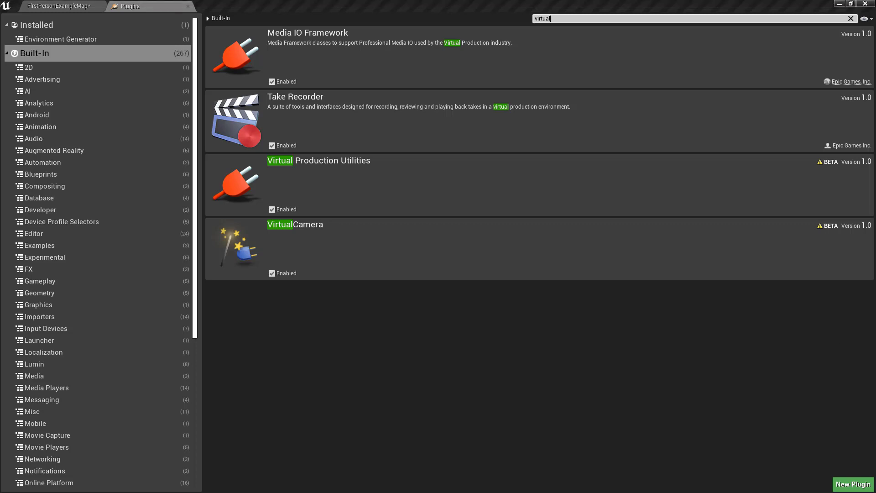
click(569, 17)
text(back)
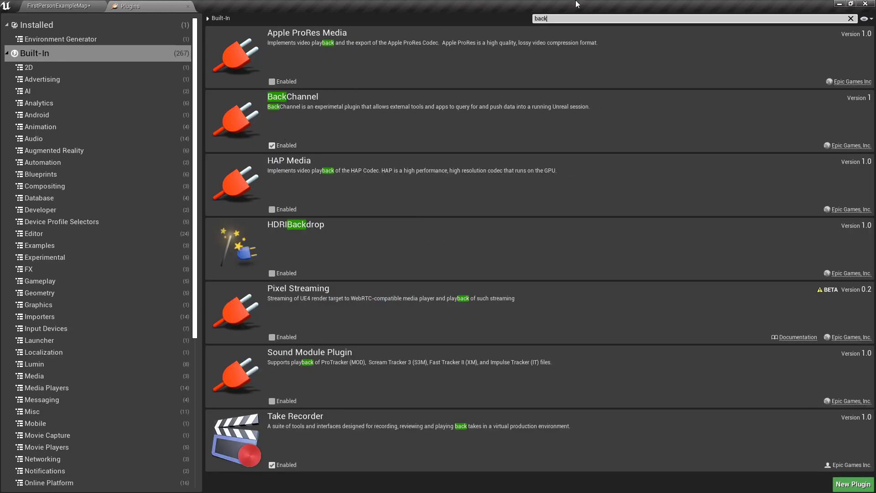
click(850, 19)
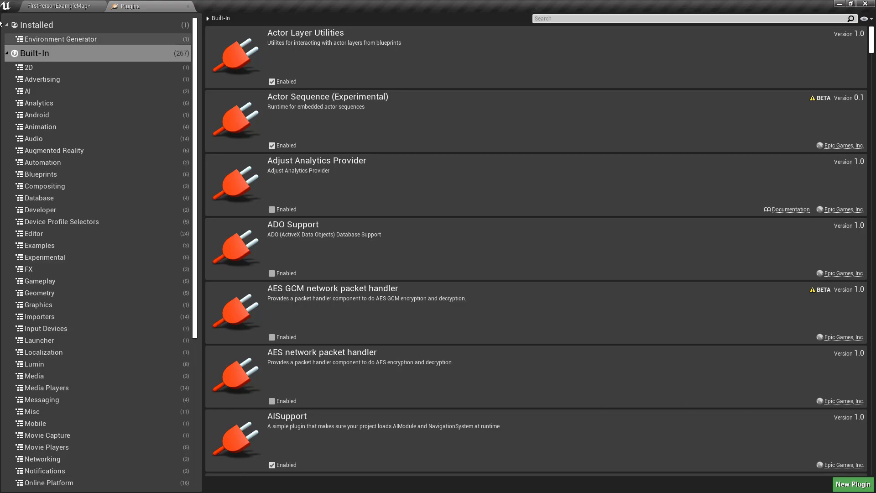
click(35, 5)
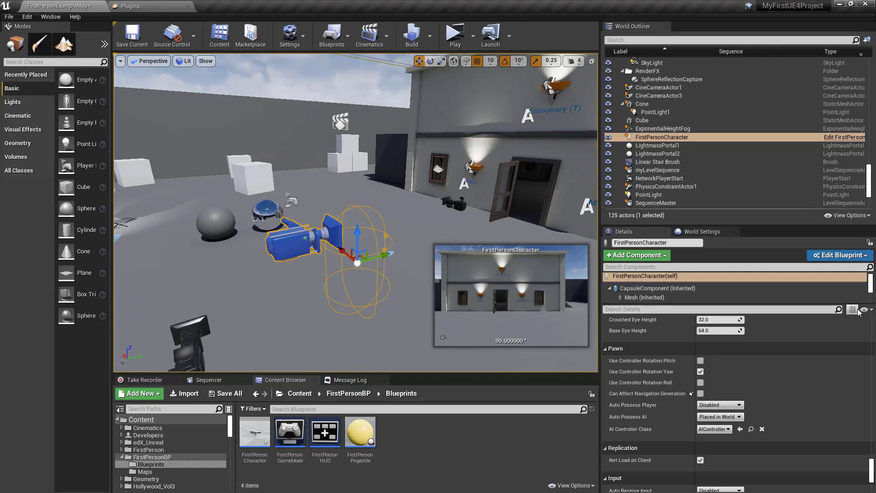
Step: Set the World Settings GameMode Override to VirtualCameraGameMode
click(703, 232)
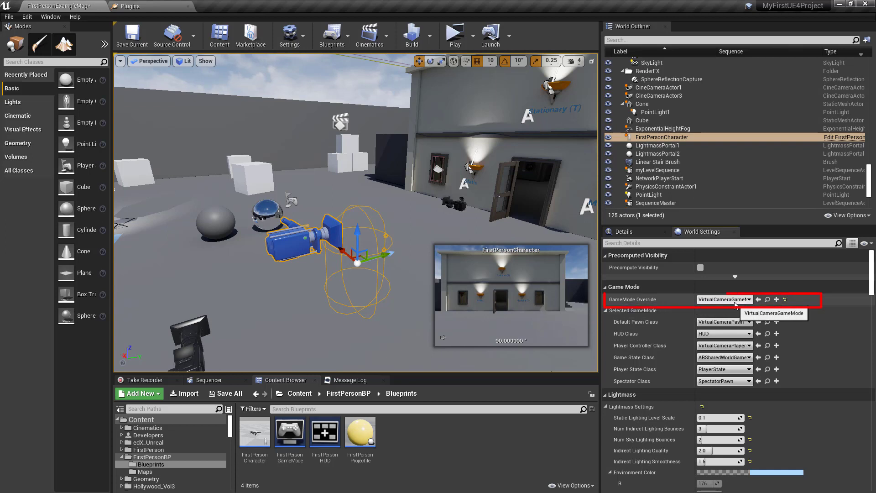
click(748, 299)
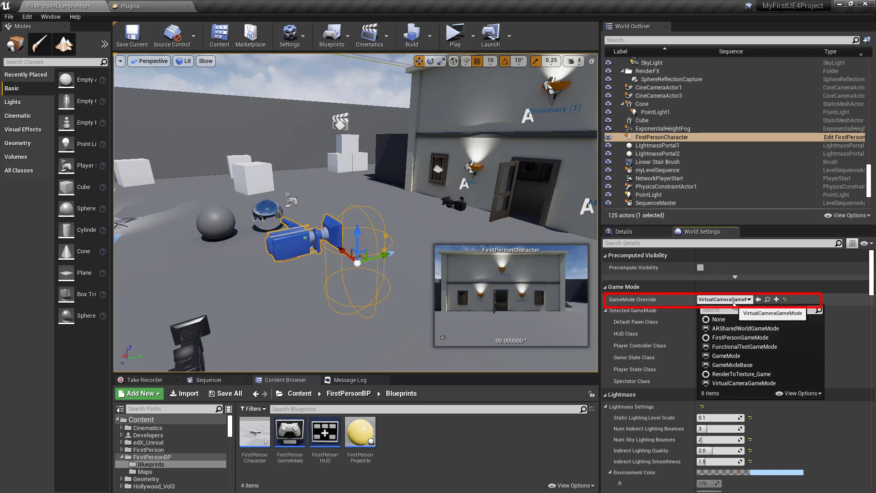
click(746, 386)
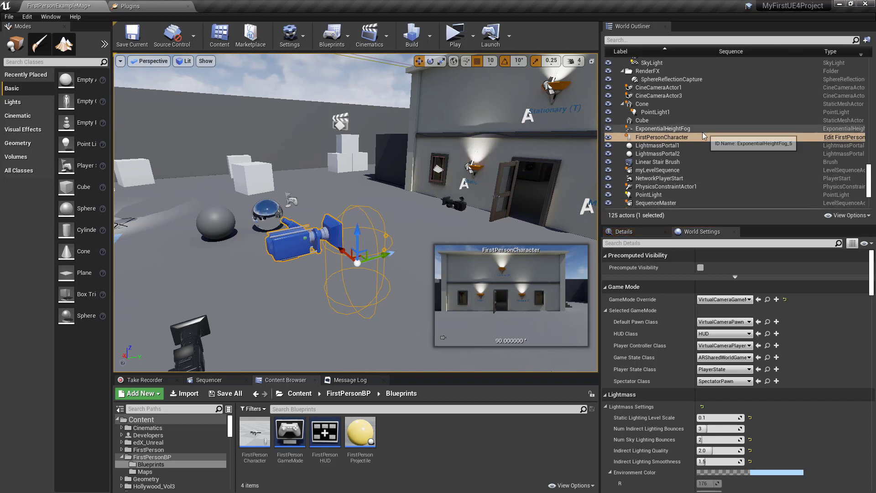
click(623, 232)
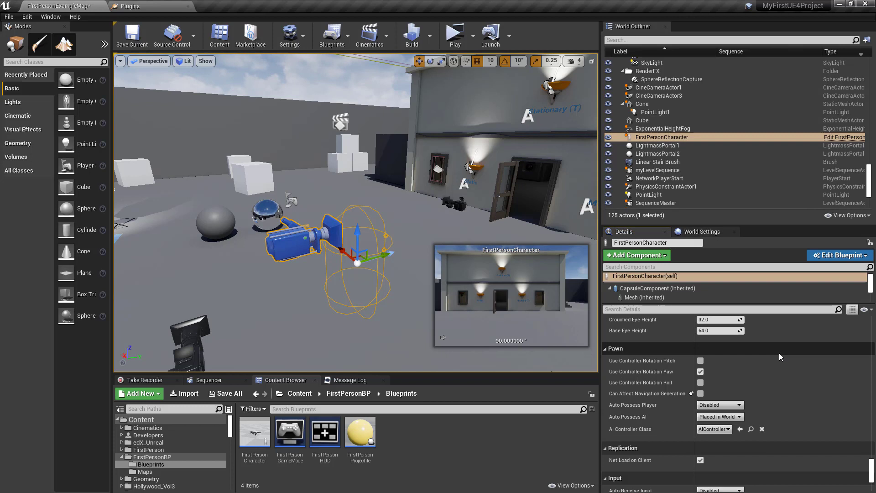
scroll(771, 360, down, 5)
scroll(767, 364, up, 2)
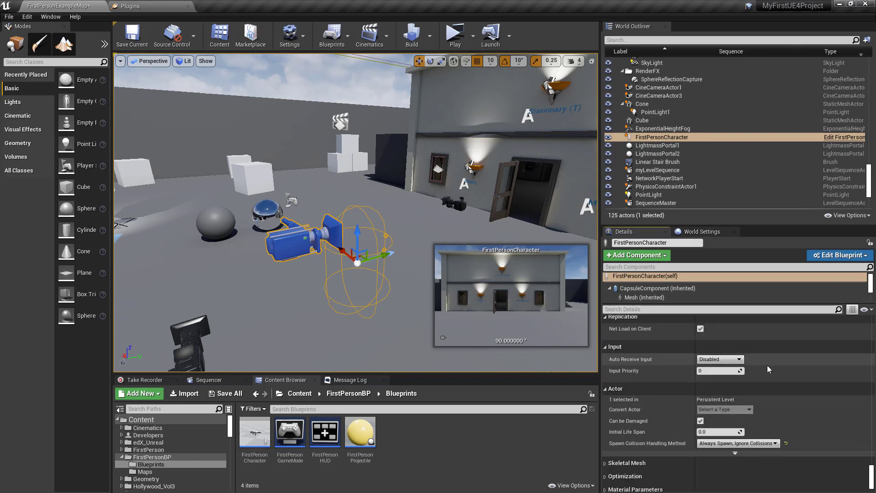
scroll(767, 365, down, 2)
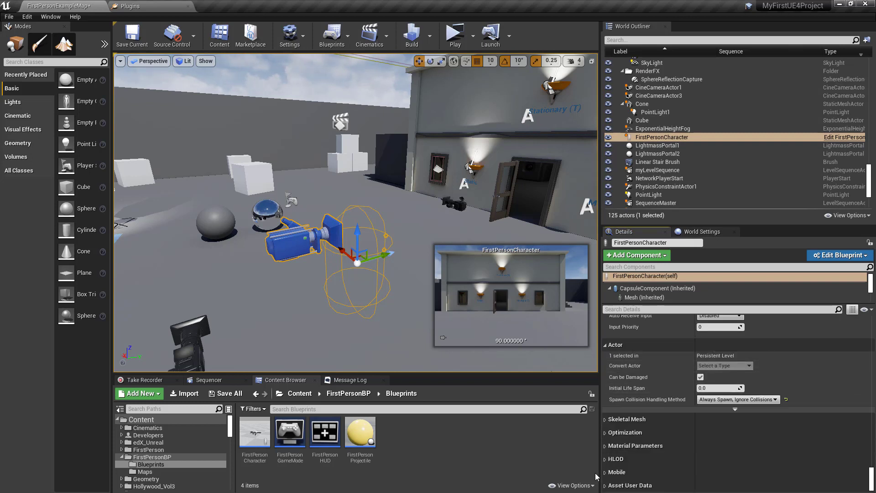
scroll(645, 378, up, 3)
scroll(645, 379, up, 5)
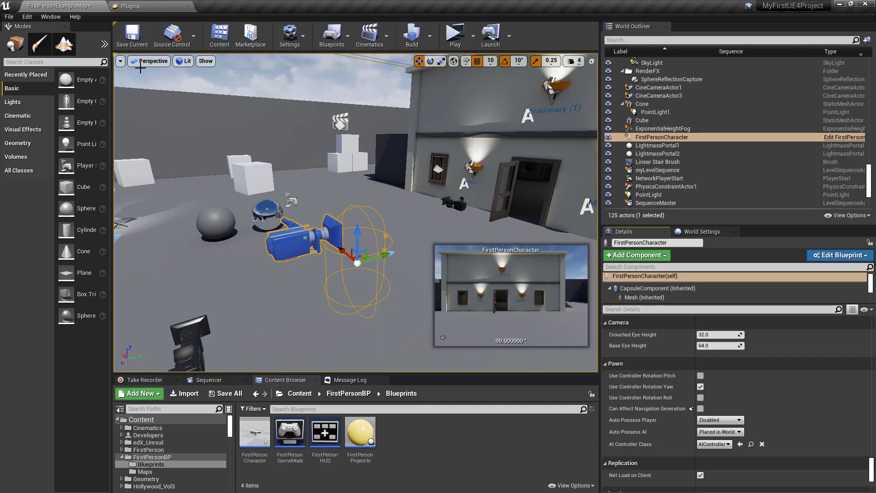
Step: In Project Settings > Engine > Input, verify Default Touch Interface remains VirtualCameraJoysticks
click(303, 34)
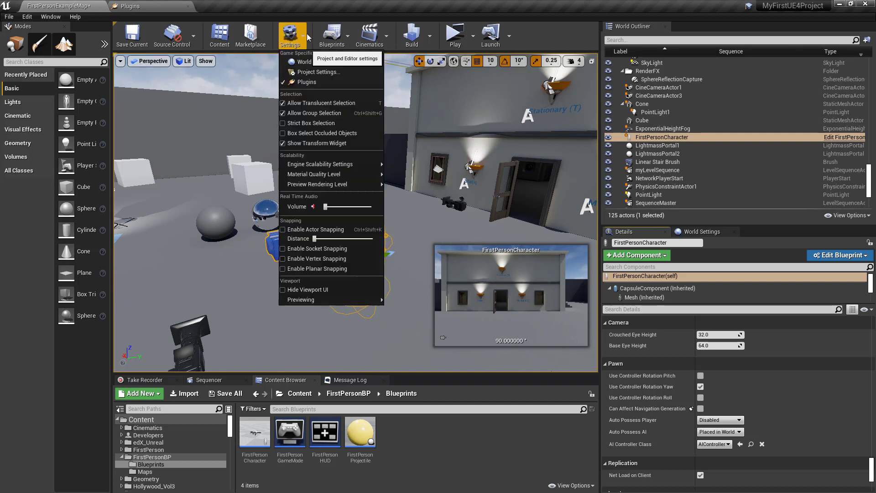
click(324, 72)
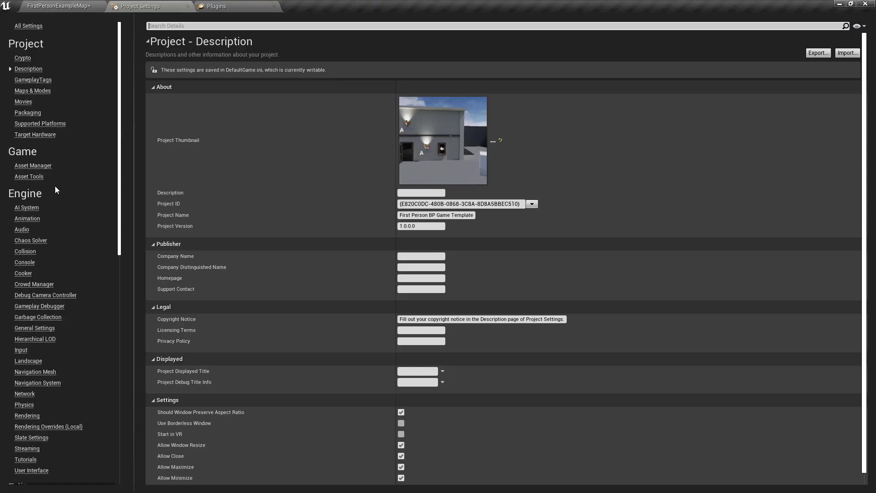
click(20, 350)
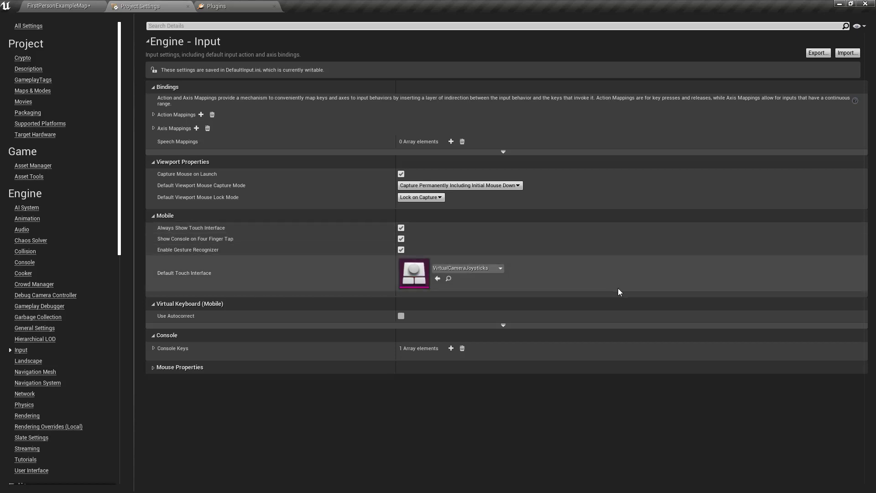
click(462, 264)
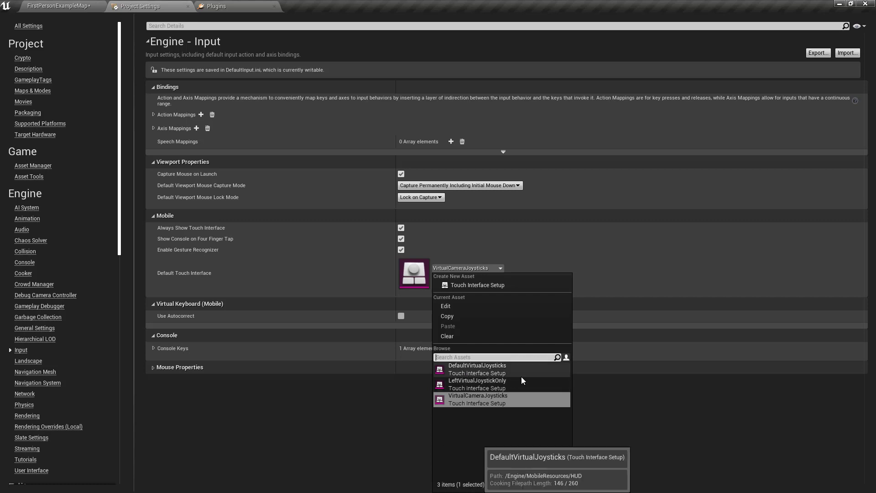
click(379, 418)
click(472, 267)
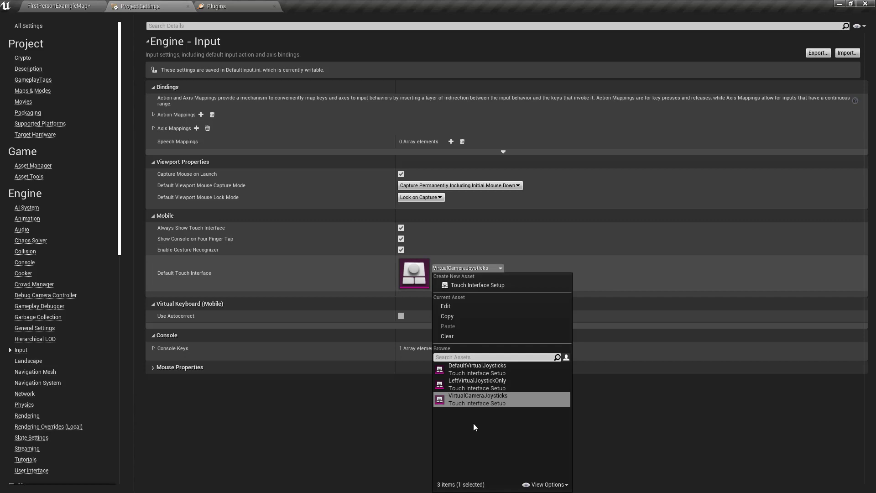
click(305, 447)
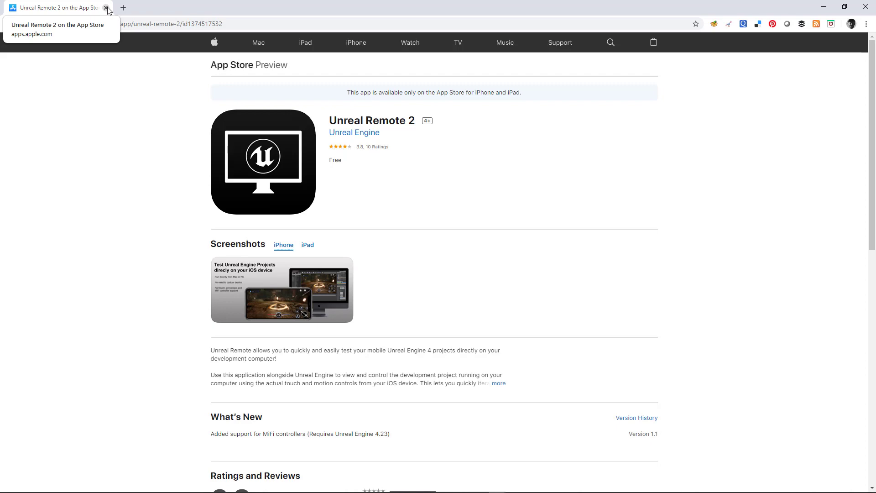
click(106, 8)
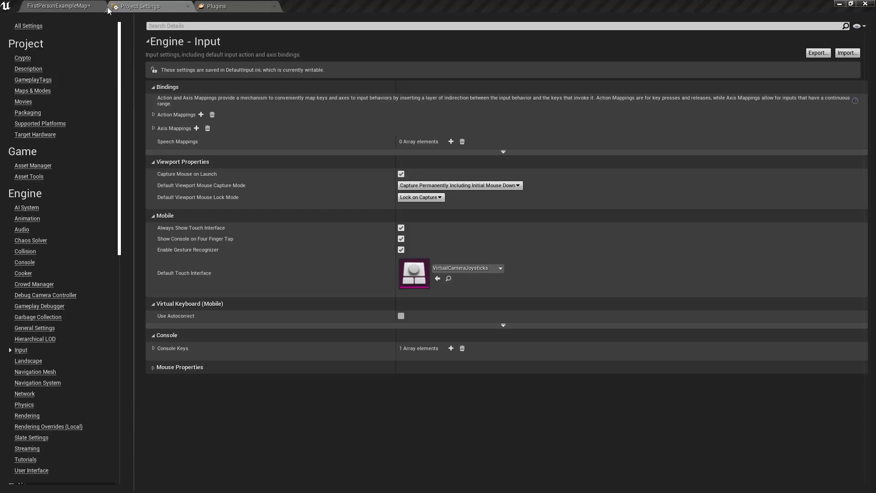
key(super)
text(cmd)
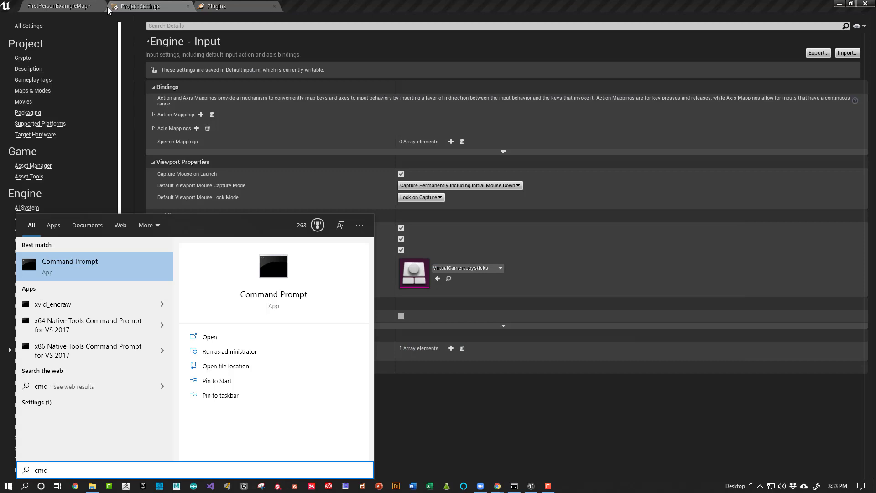
key(Return)
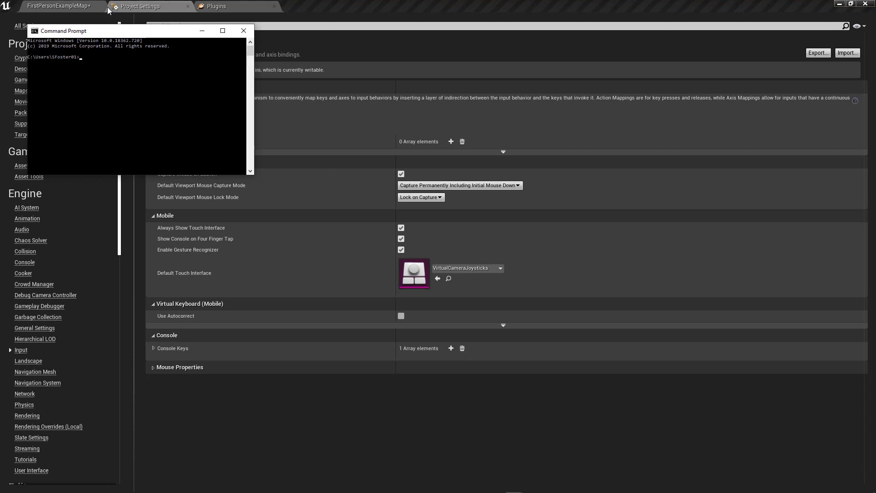
text(ipconfig)
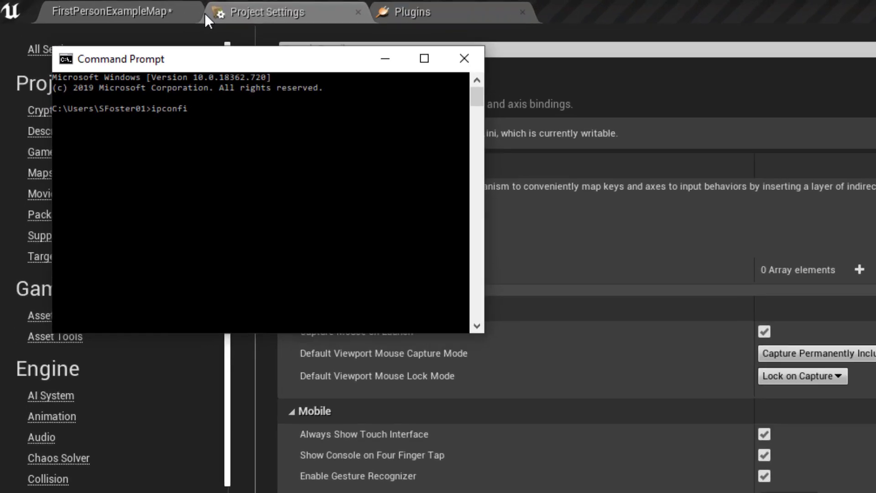
key(Return)
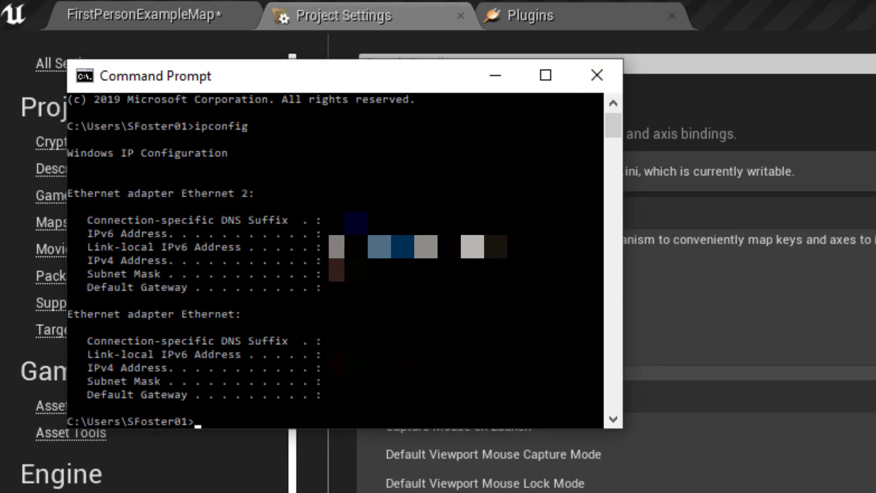
Step: Close Command Prompt, view the .uproject properties, then open Config/DefaultEngine.ini in Notepad
click(600, 69)
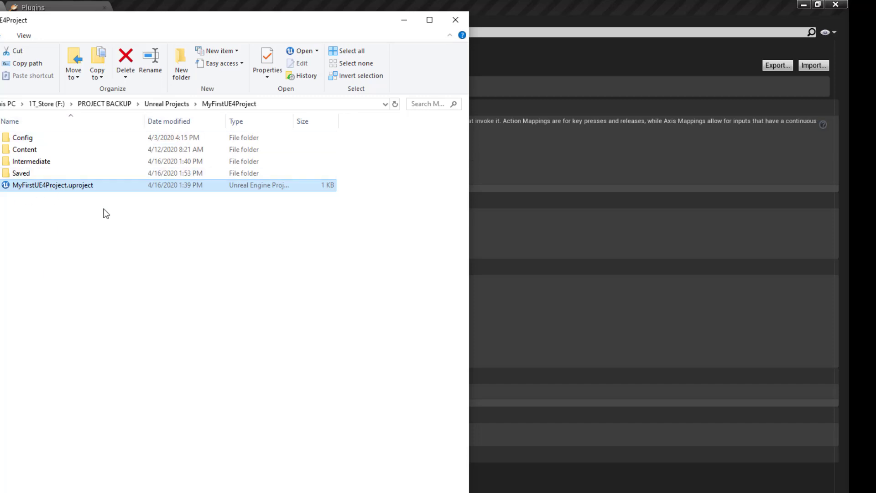
right_click(42, 184)
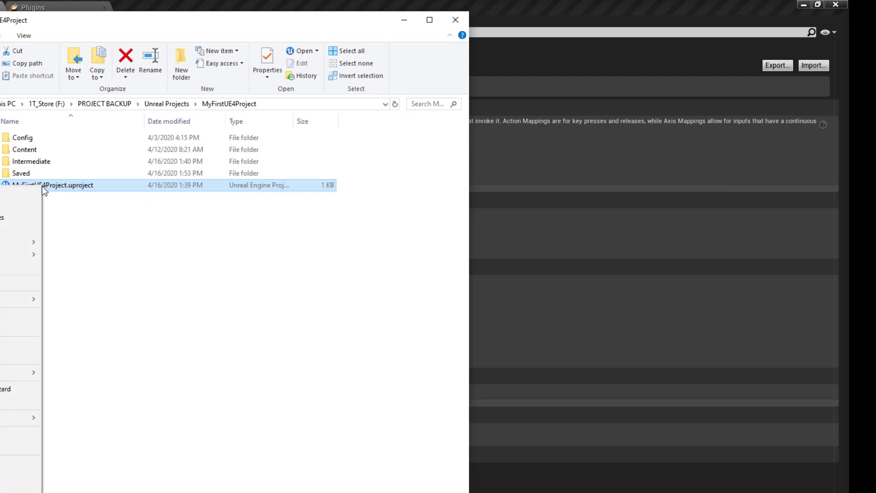
click(20, 466)
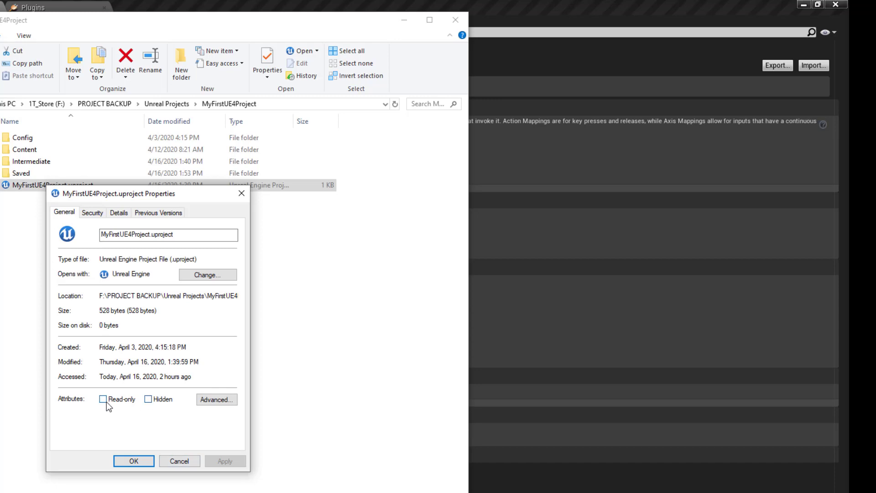
click(179, 461)
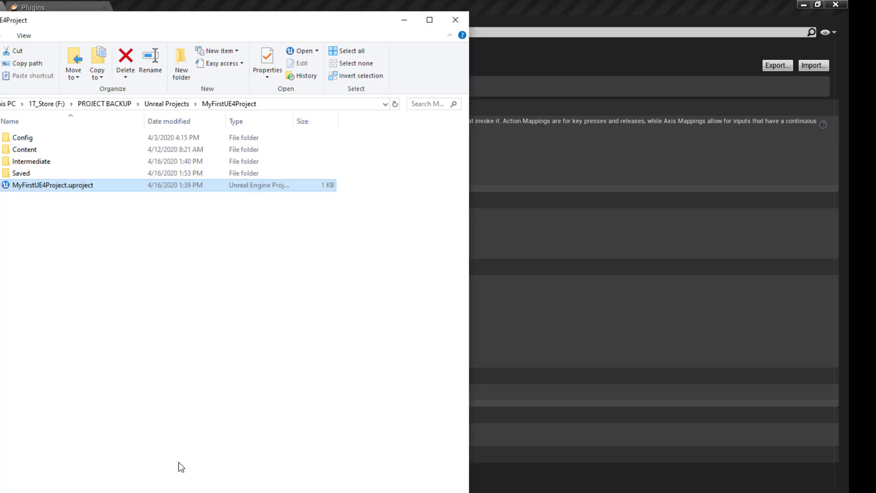
double_click(18, 137)
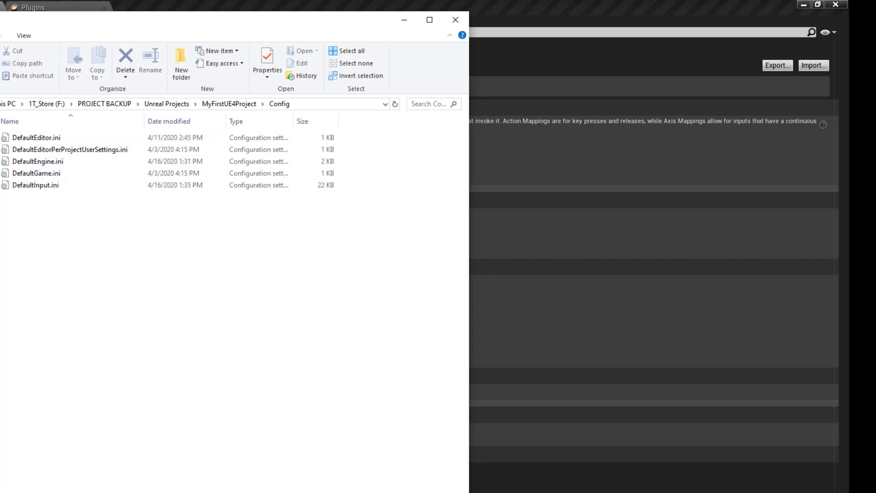
double_click(37, 161)
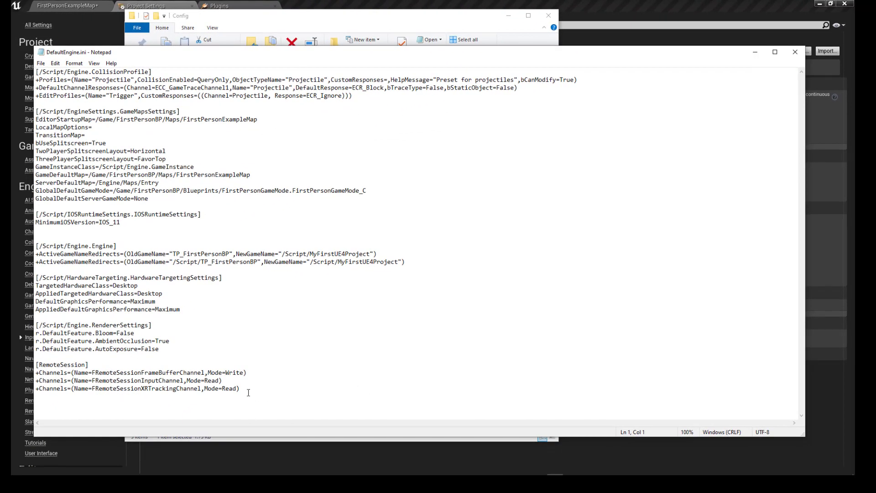
Step: Select the [RemoteSession] block at the end of DefaultEngine.ini to review it
drag(248, 392, 36, 365)
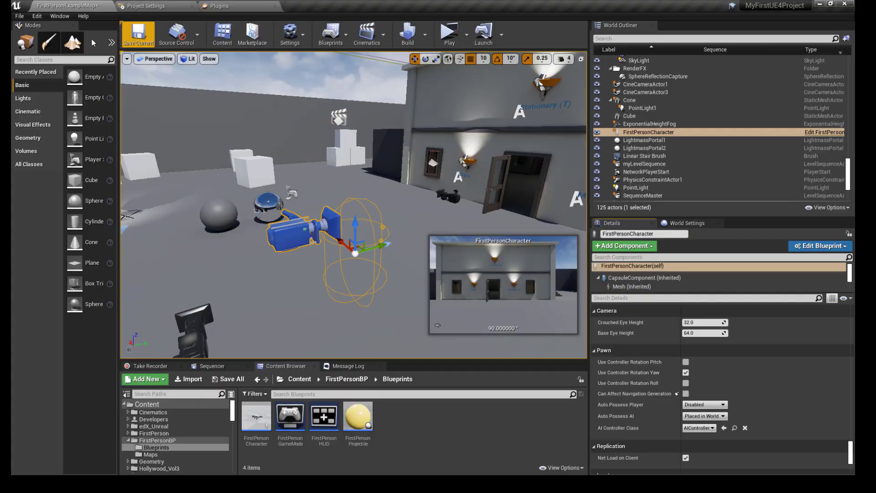
Step: Search Editor Preferences for 'game viewp', check the Tablets resolution stays 1791 × 1251, then return to the map
click(35, 17)
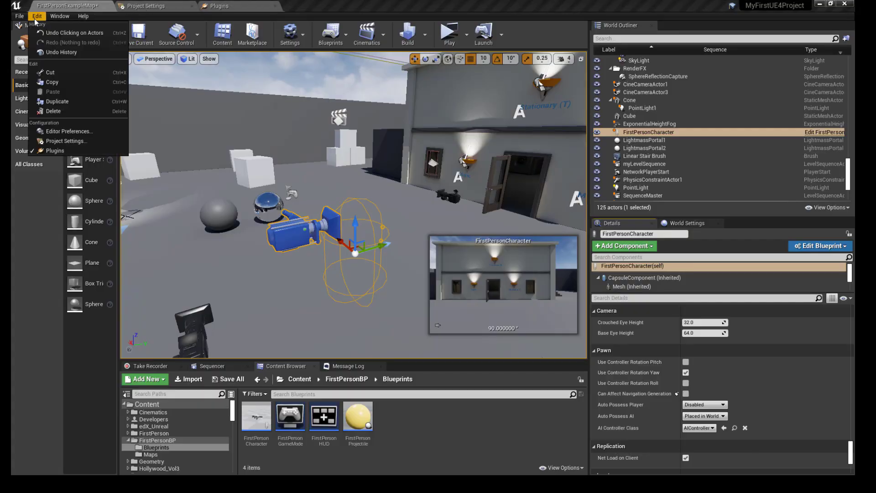
click(61, 132)
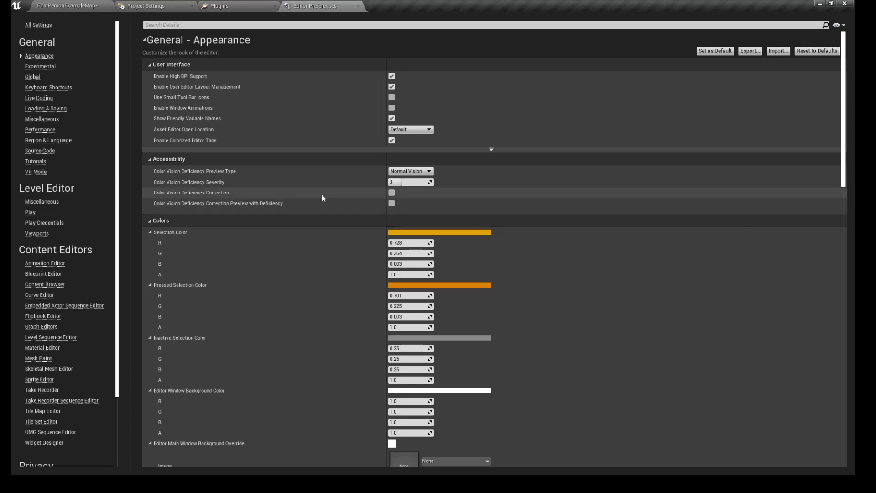
click(274, 25)
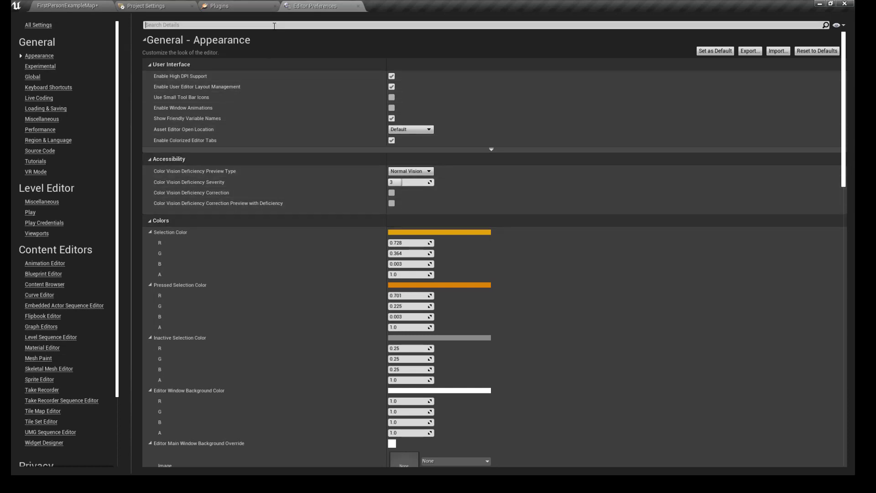
text(game)
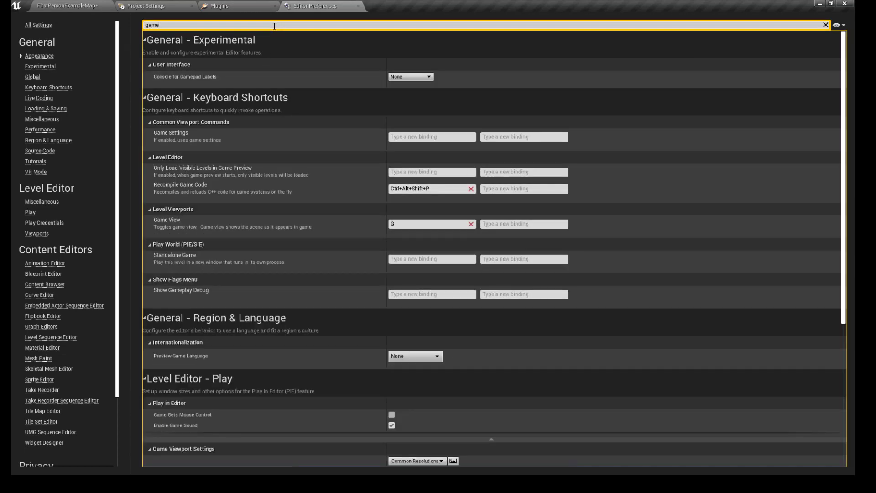
text( viewport)
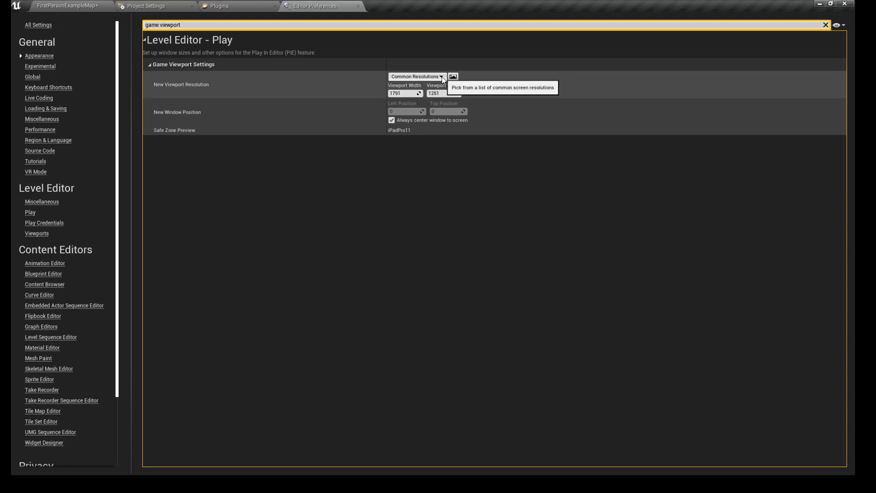
click(441, 78)
mouse_move(419, 85)
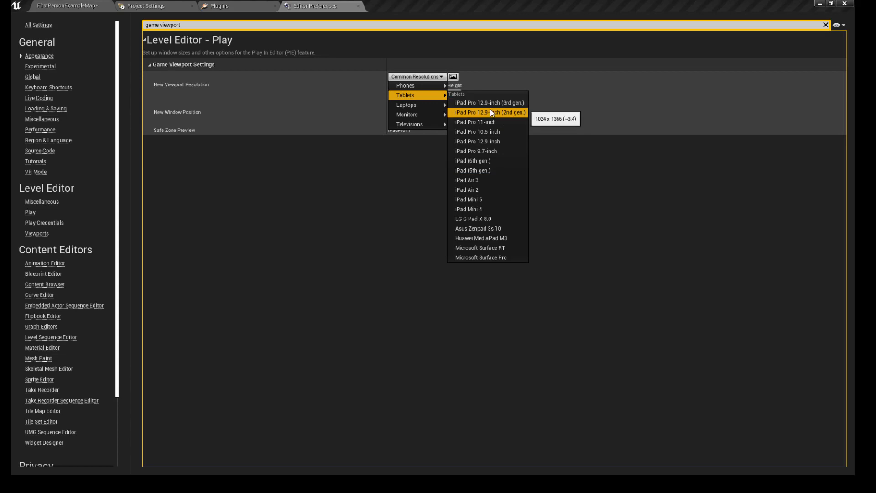
click(321, 149)
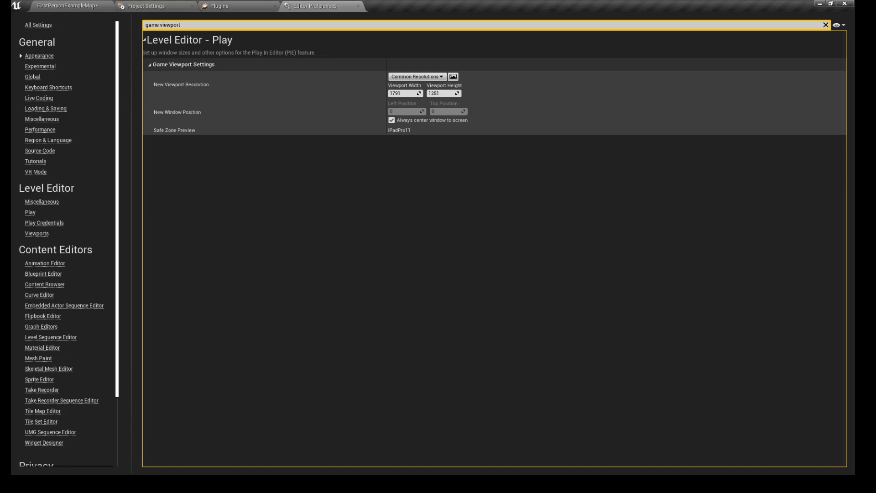
click(56, 5)
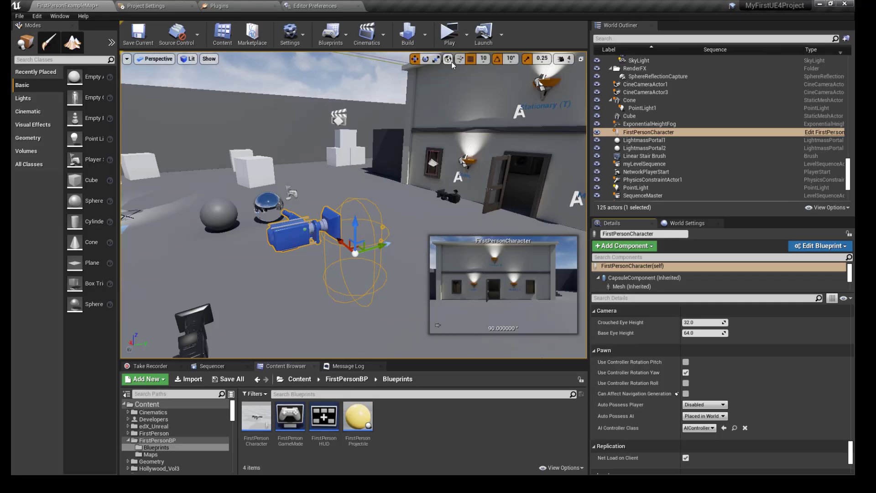
Step: Play the level in a New Editor Window (PIE)
click(466, 35)
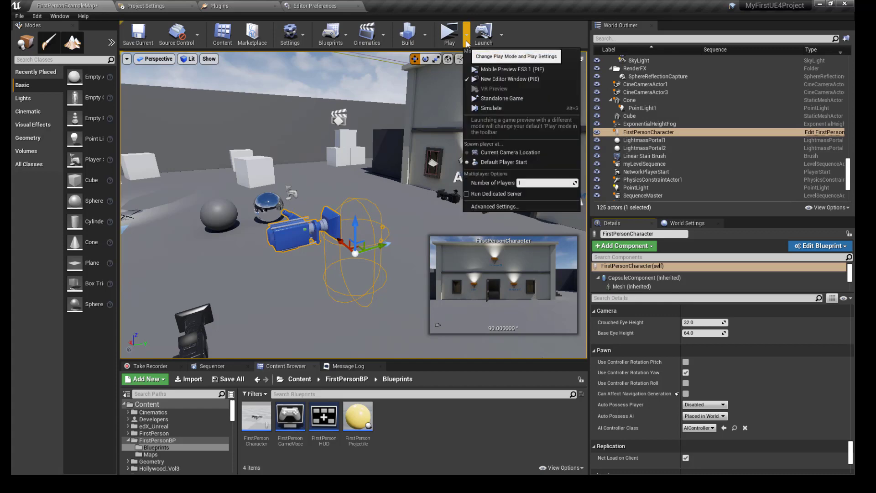
click(494, 79)
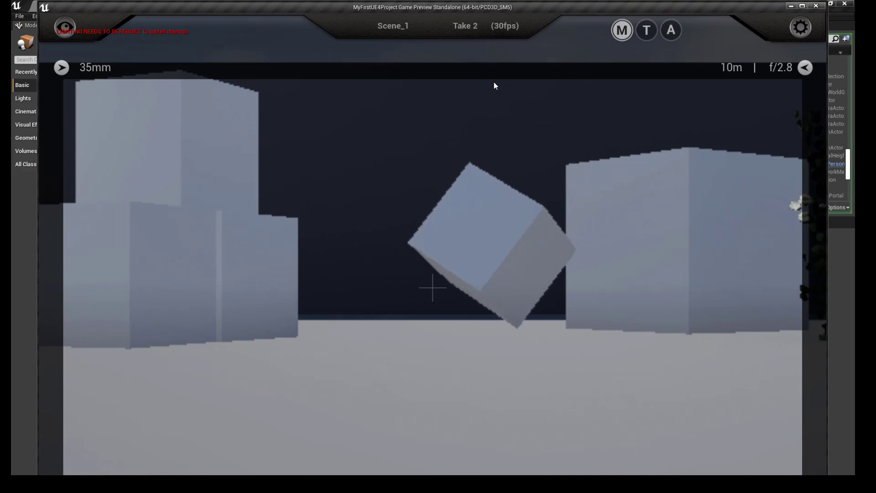